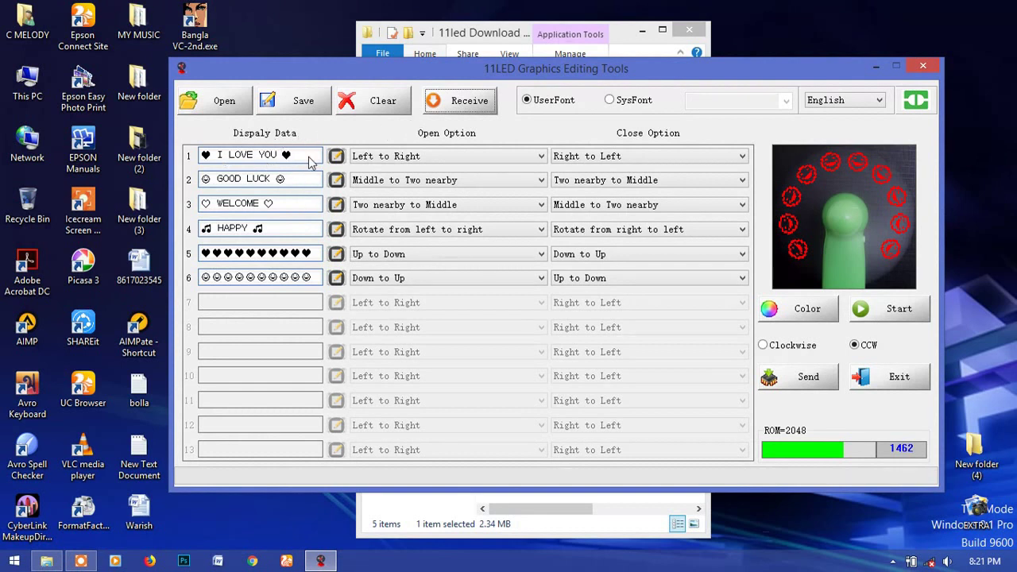
- Open display message 1 for editing and clear its content after trying the overlapping-hearts symbol
click(337, 157)
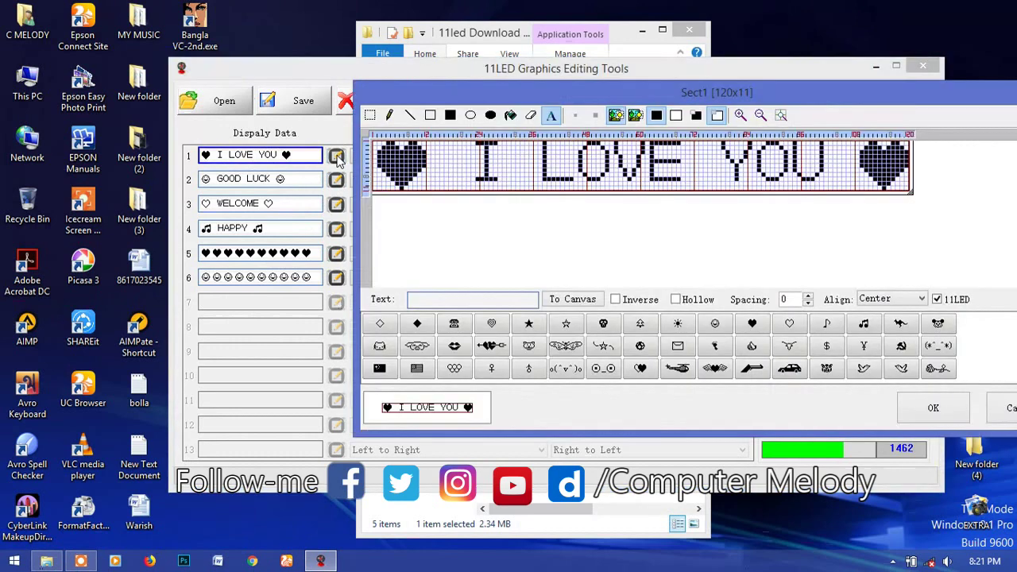
drag(841, 102, 703, 101)
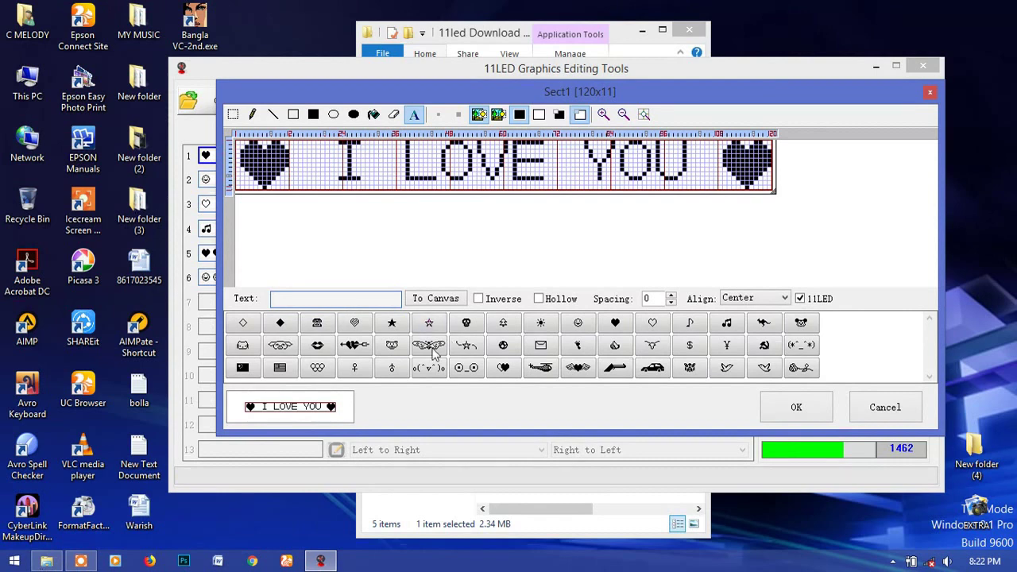
click(504, 368)
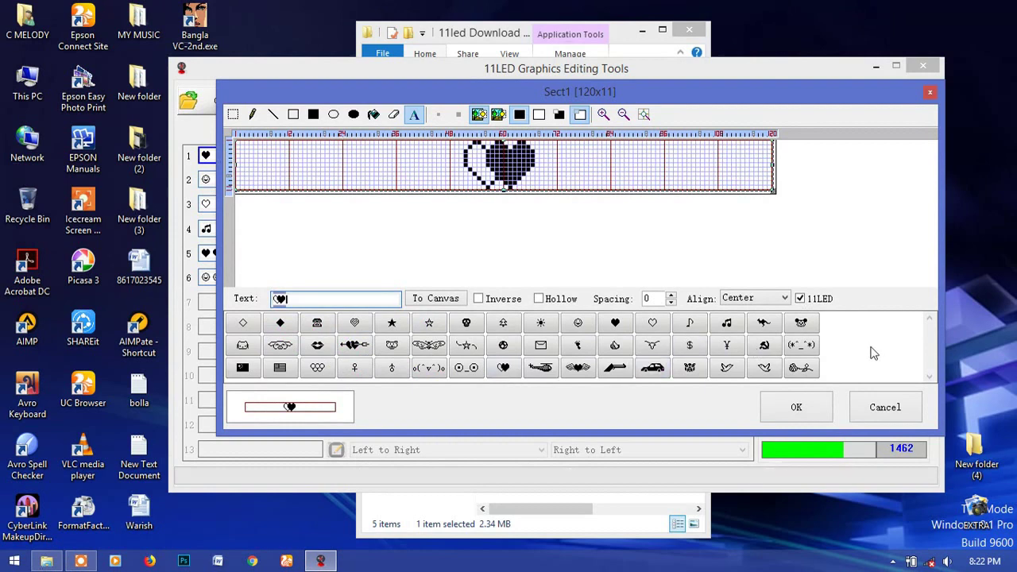
key(BackSpace)
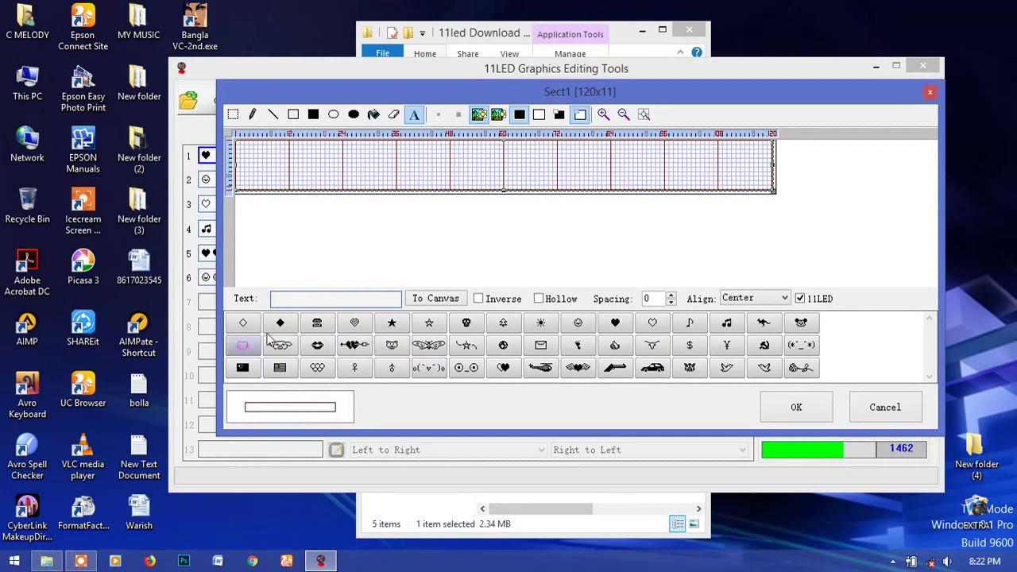
- Enter COMPUTER MELODY between two patterned heart symbols as the text of message 1 and apply the edit
click(366, 329)
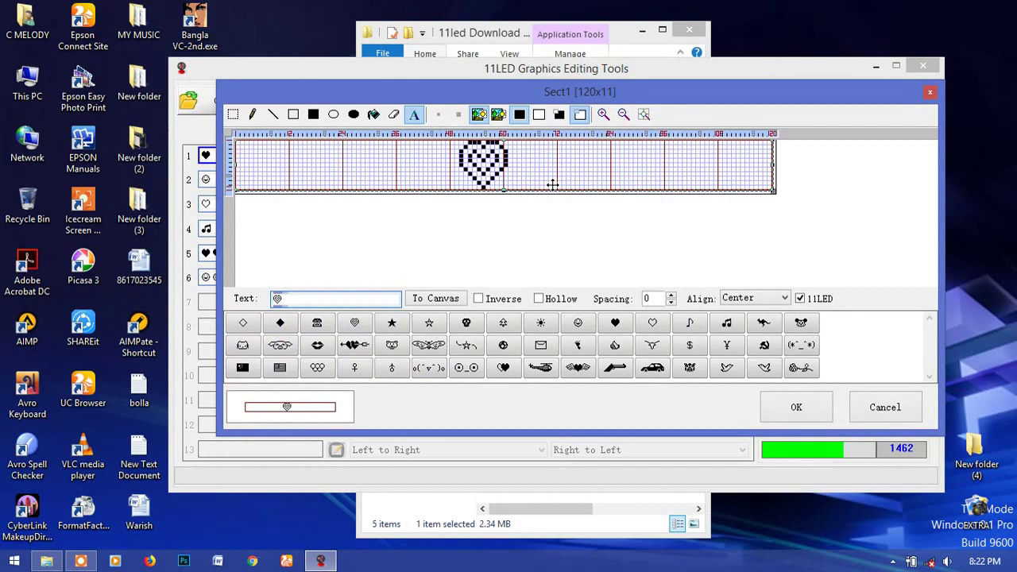
text(COM)
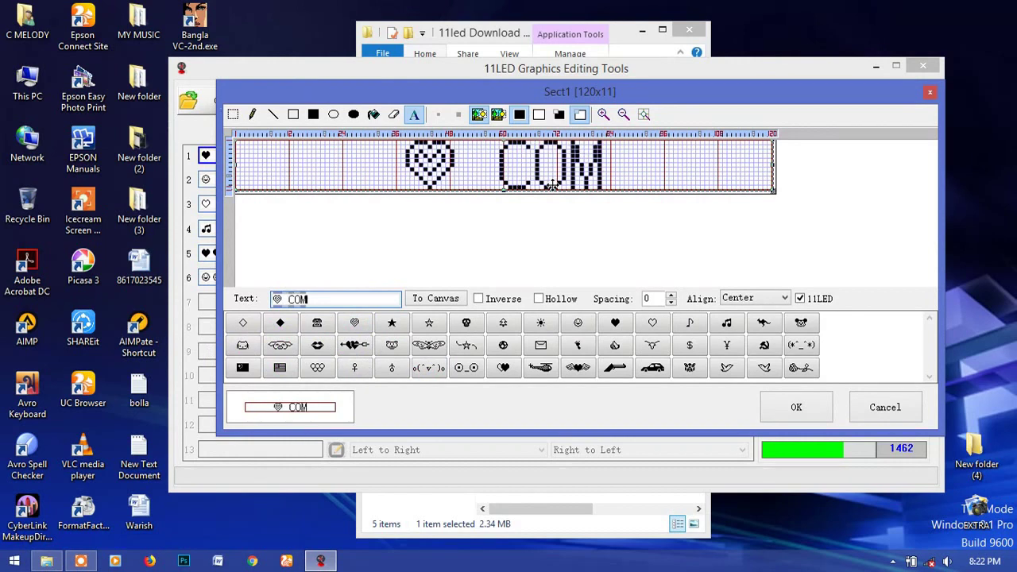
text(PUTER)
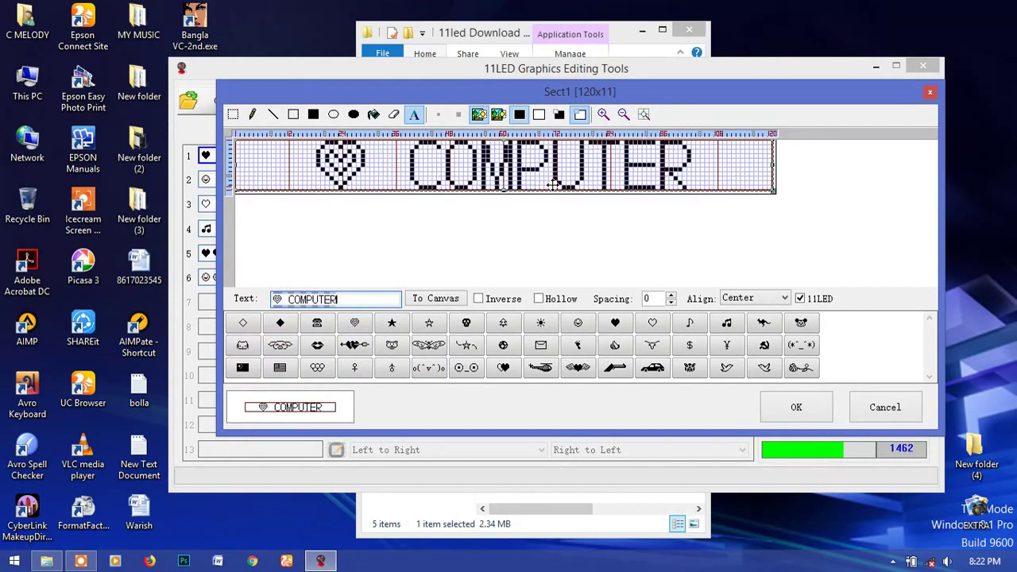
text( M)
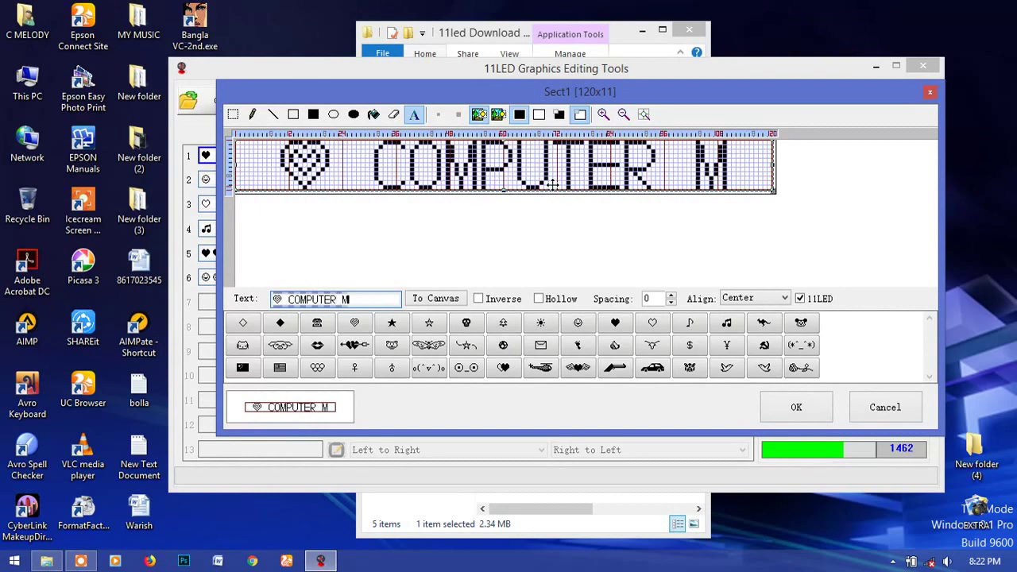
text(ELODY ♡)
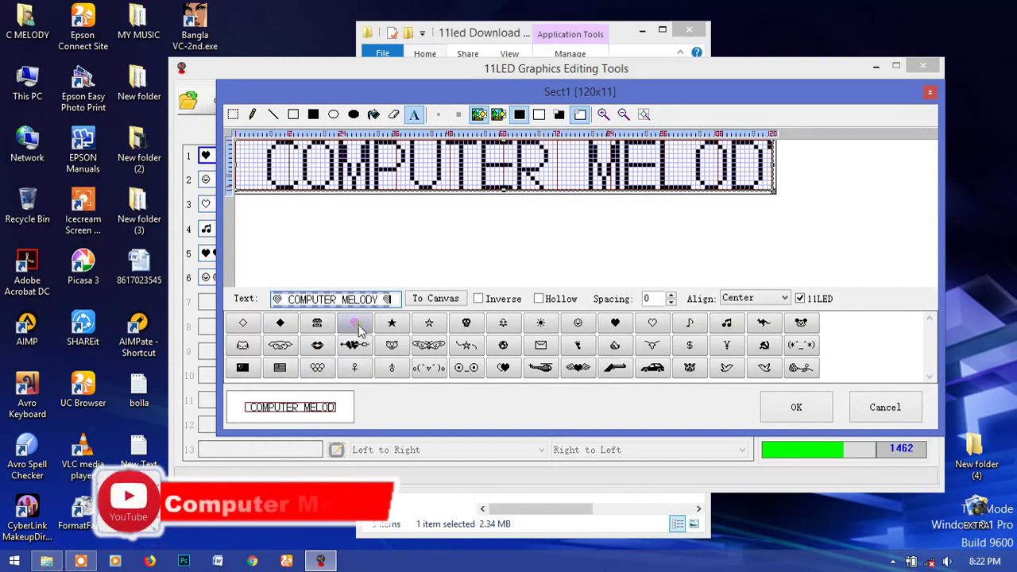
click(352, 325)
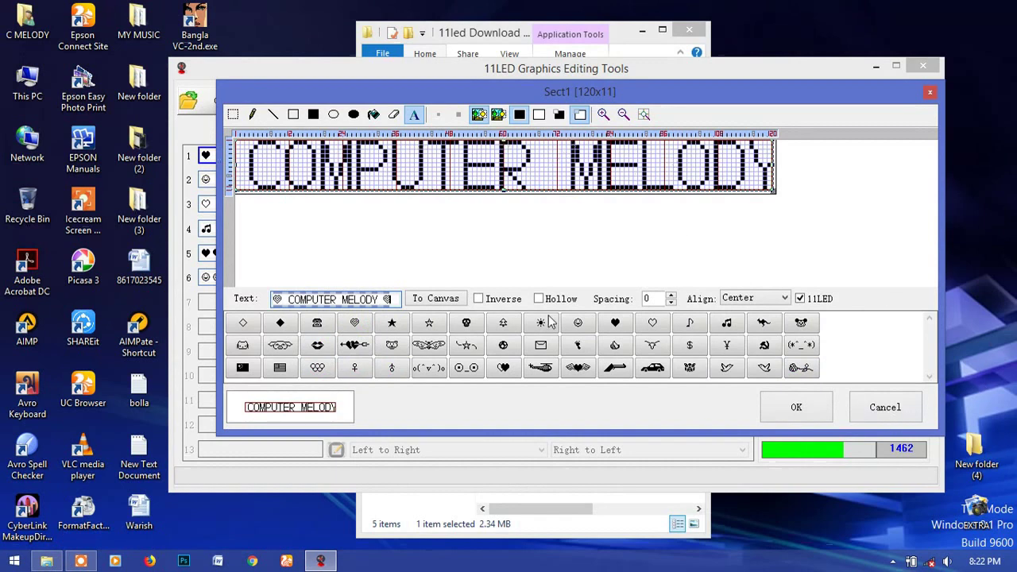
click(797, 409)
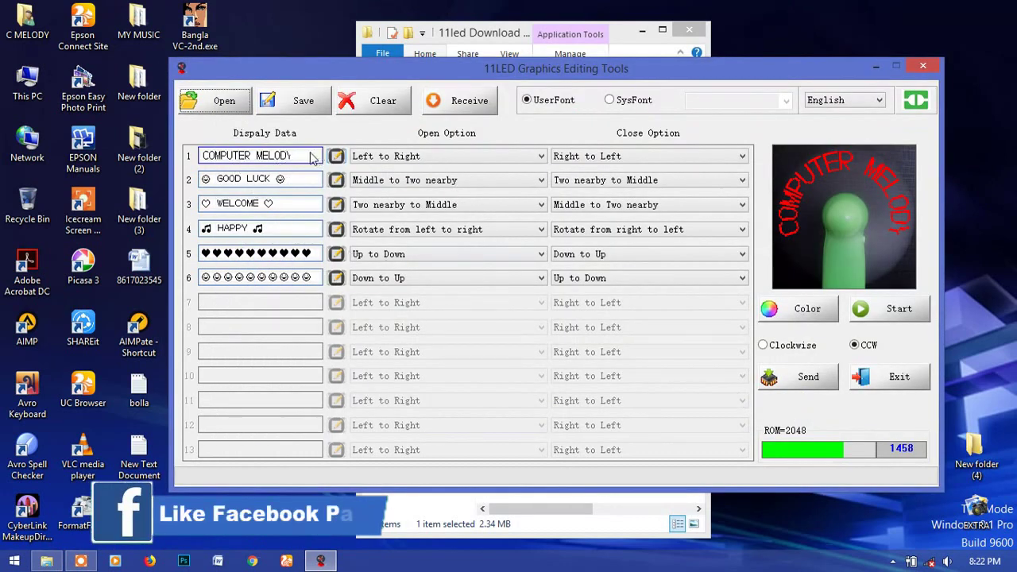
- Look over the first three display messages and start the animated fan preview
click(264, 156)
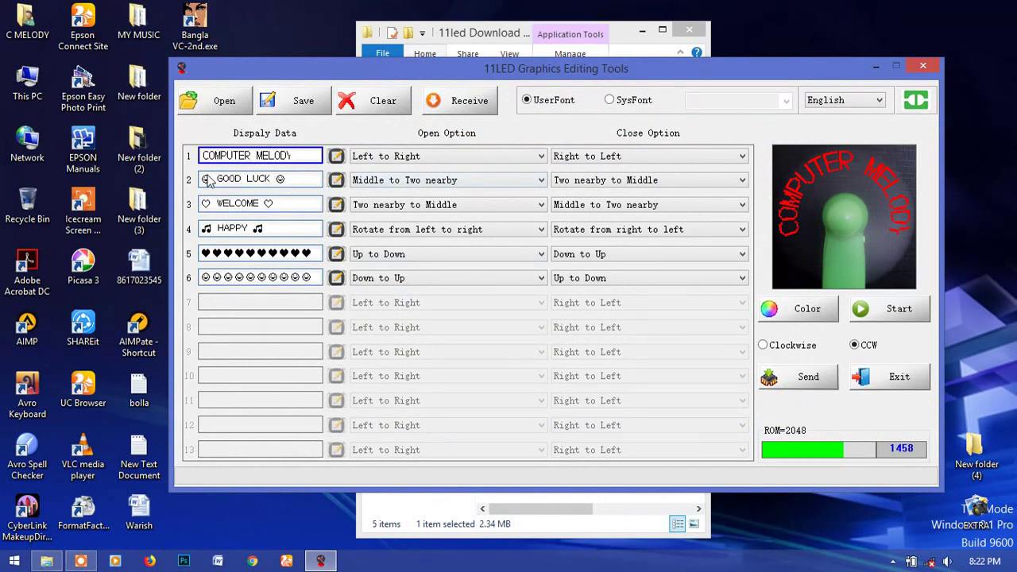
click(240, 183)
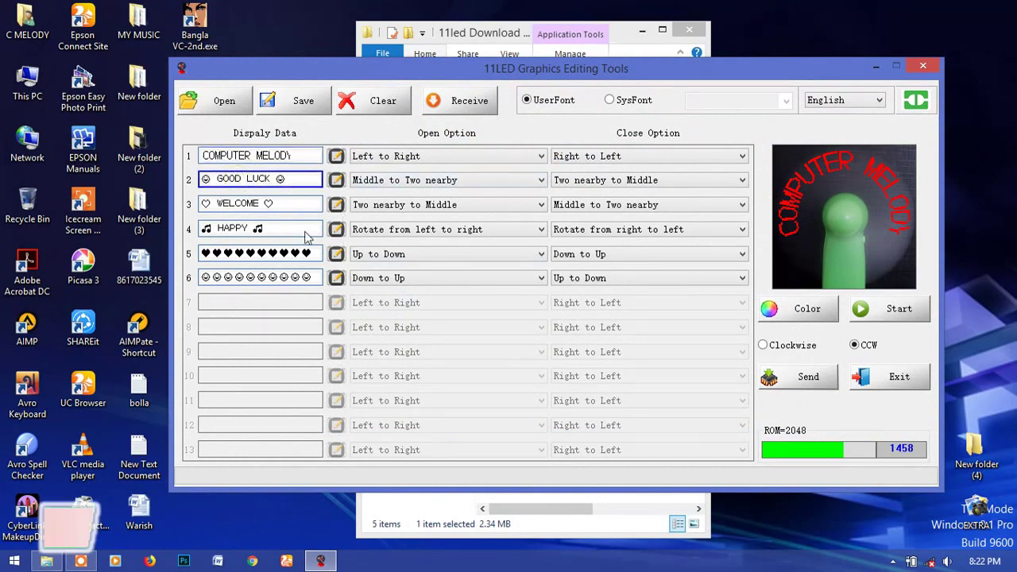
click(266, 208)
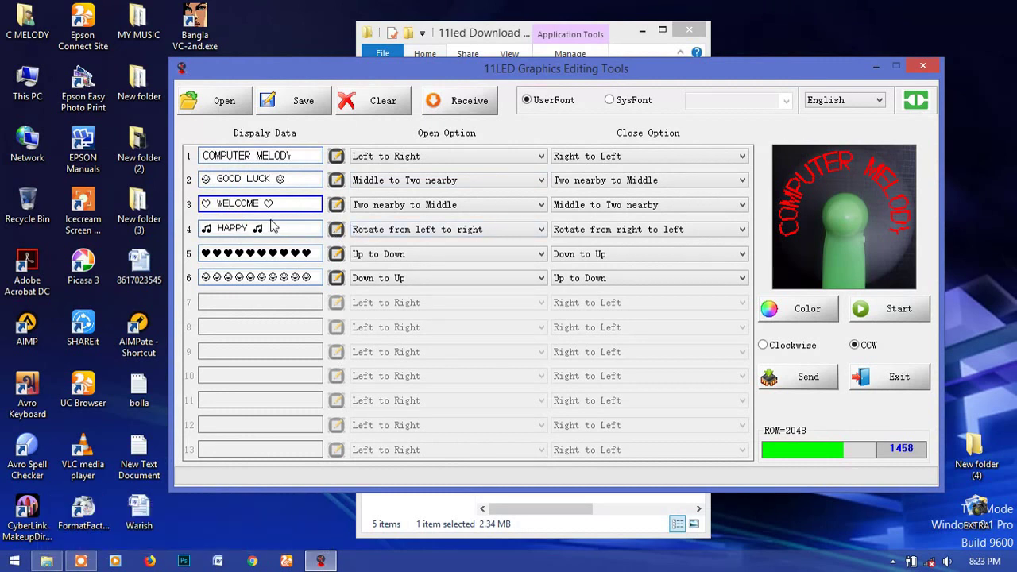
click(902, 313)
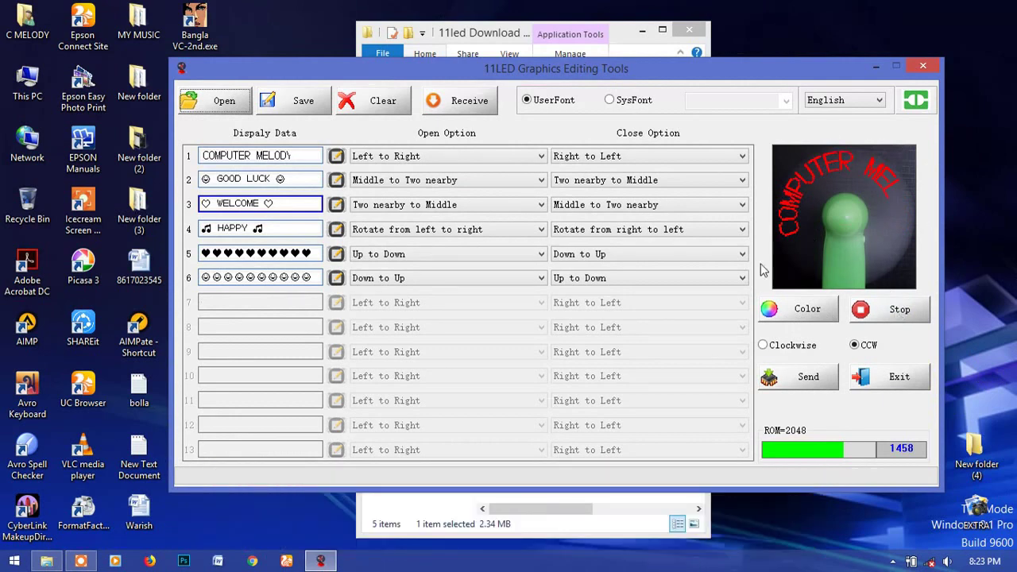
- Try Middle to Two nearby as the close option of message 1 and restore Right to Left
click(620, 159)
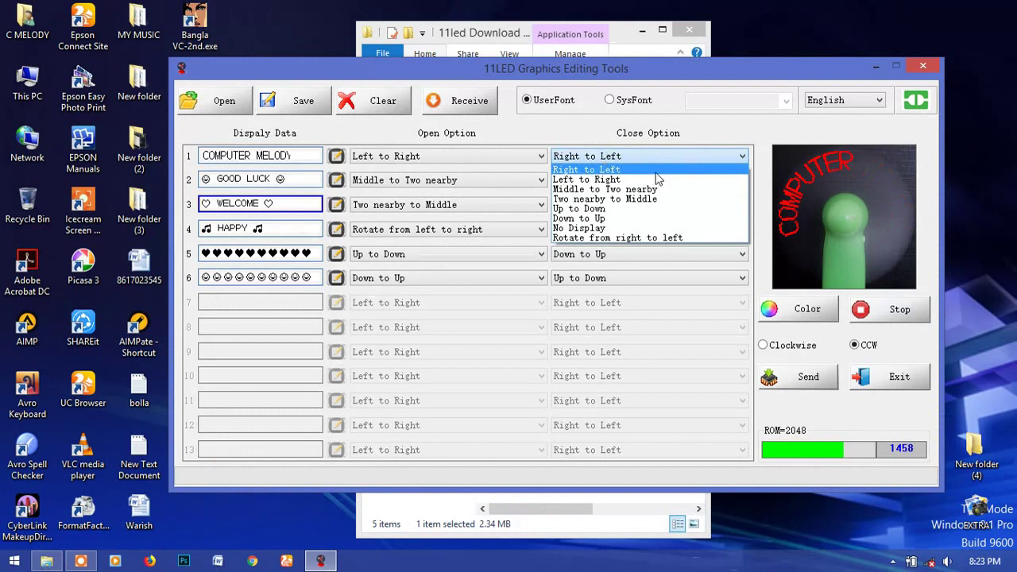
click(598, 189)
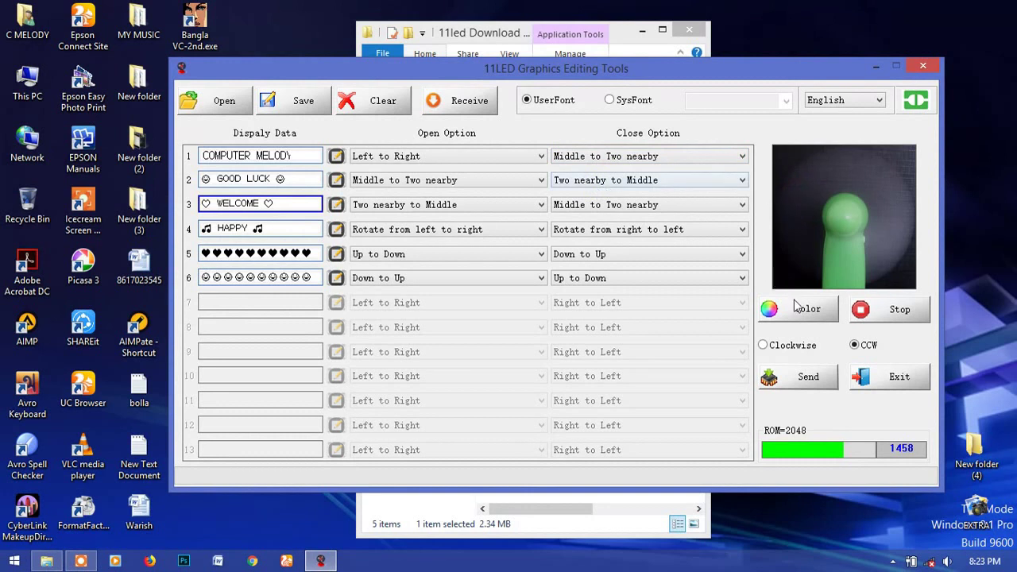
click(679, 162)
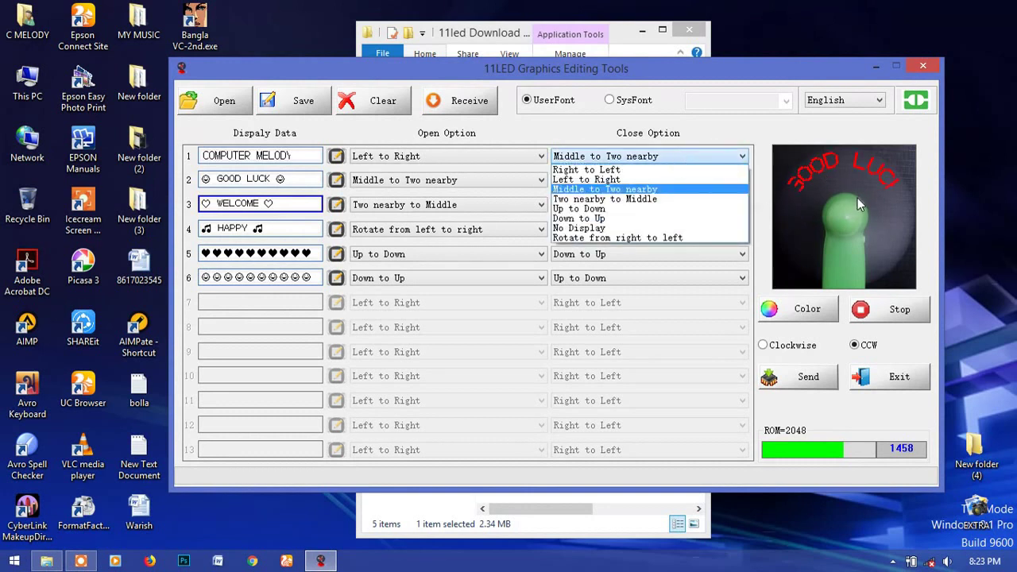
click(567, 172)
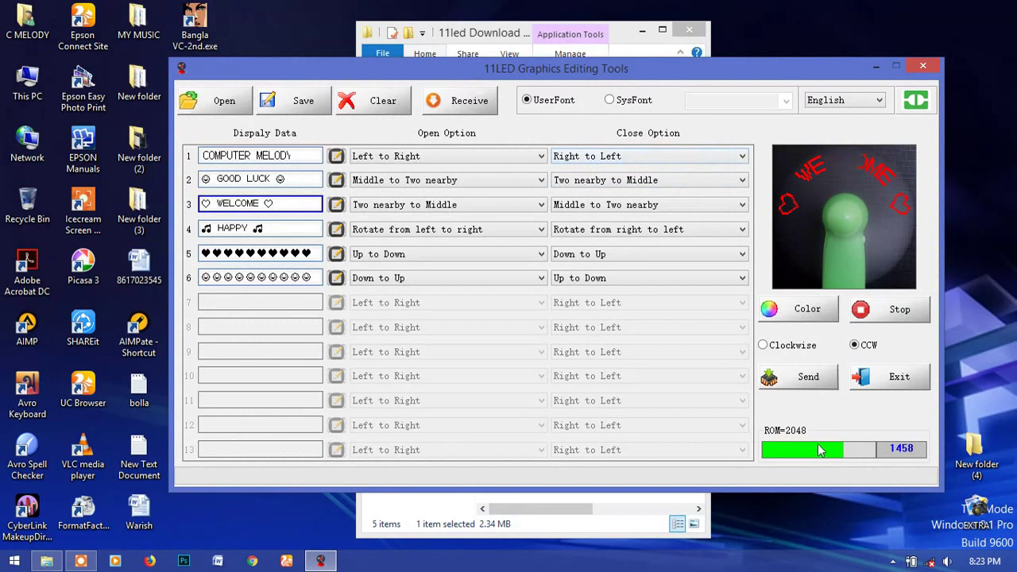
- Try green, blue and yellow for the preview text and set its color to blue
click(795, 315)
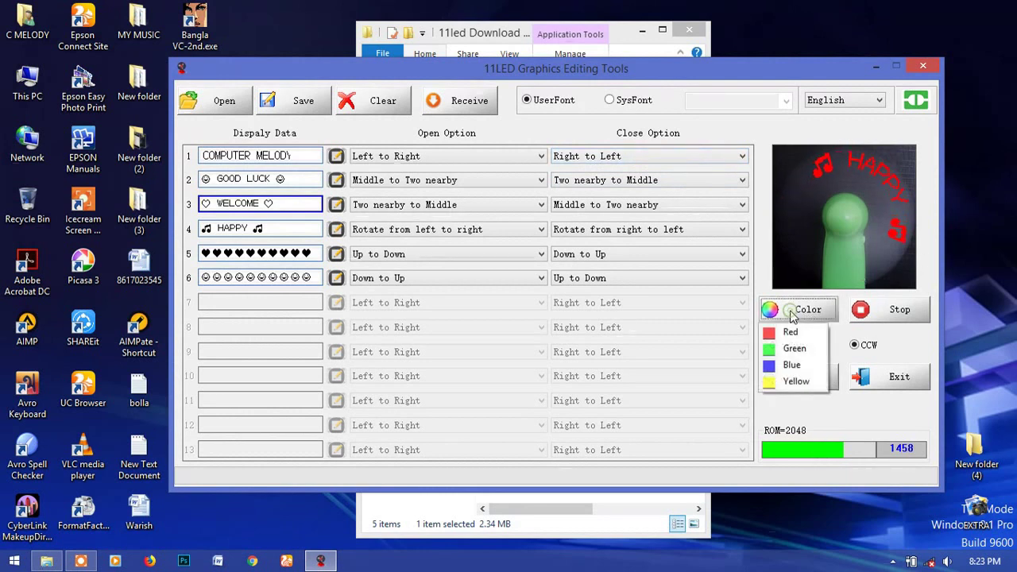
click(794, 349)
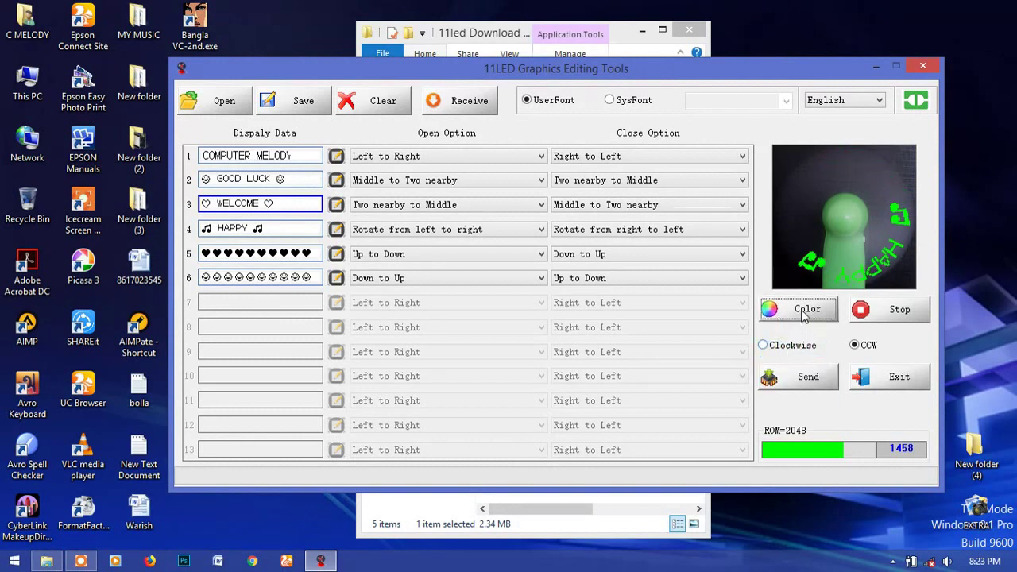
click(804, 313)
click(792, 365)
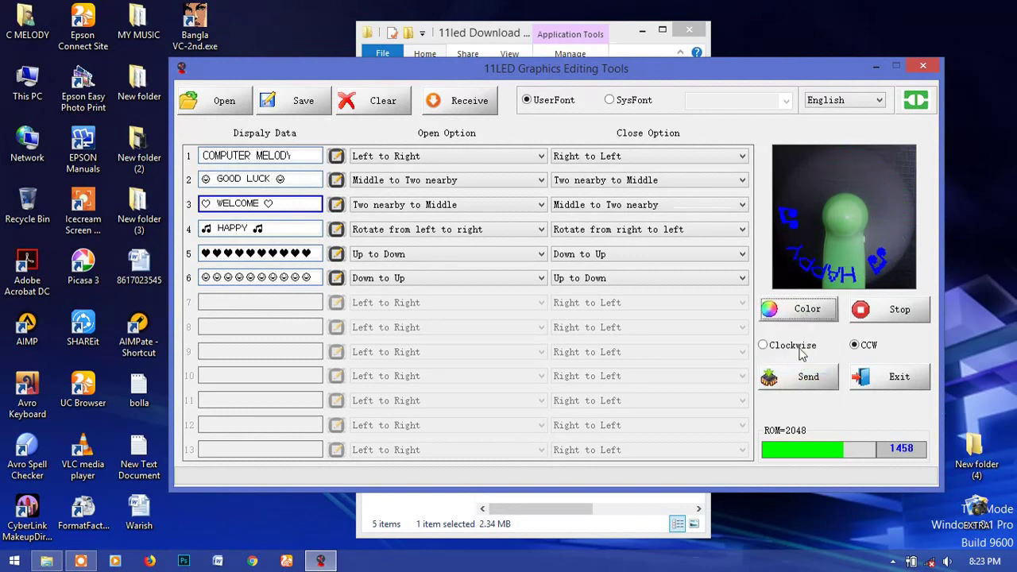
click(808, 313)
click(796, 381)
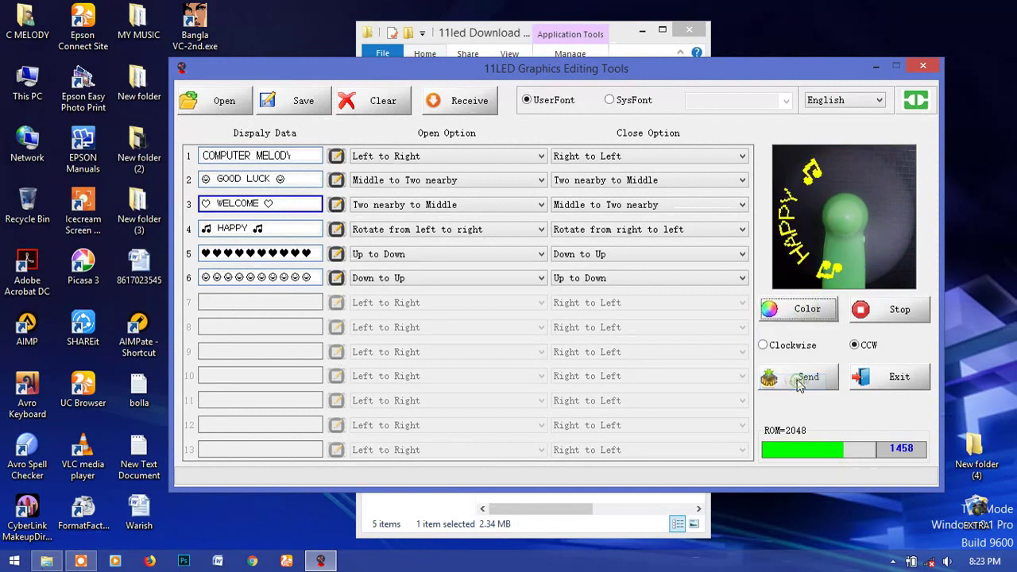
click(808, 312)
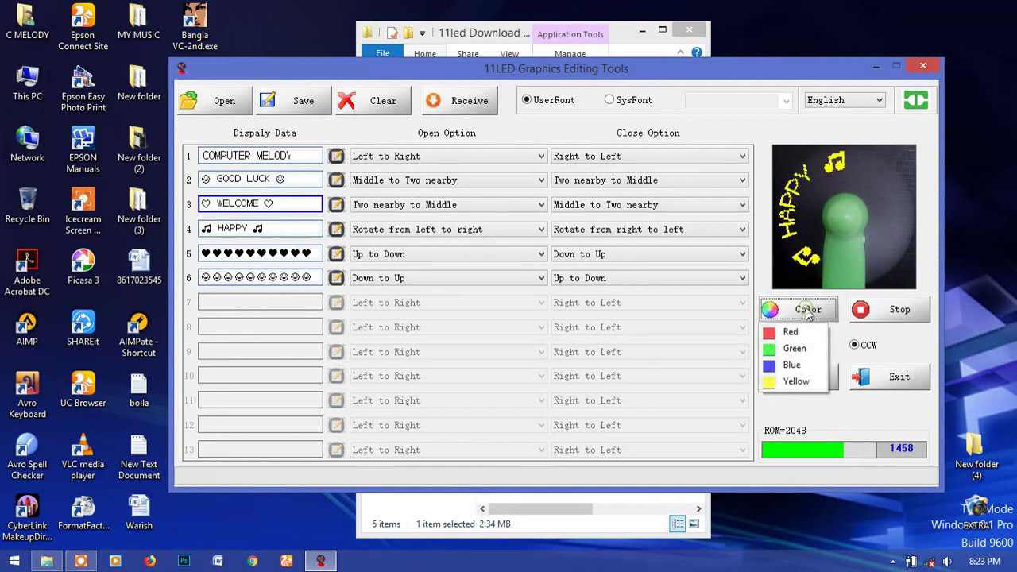
click(795, 366)
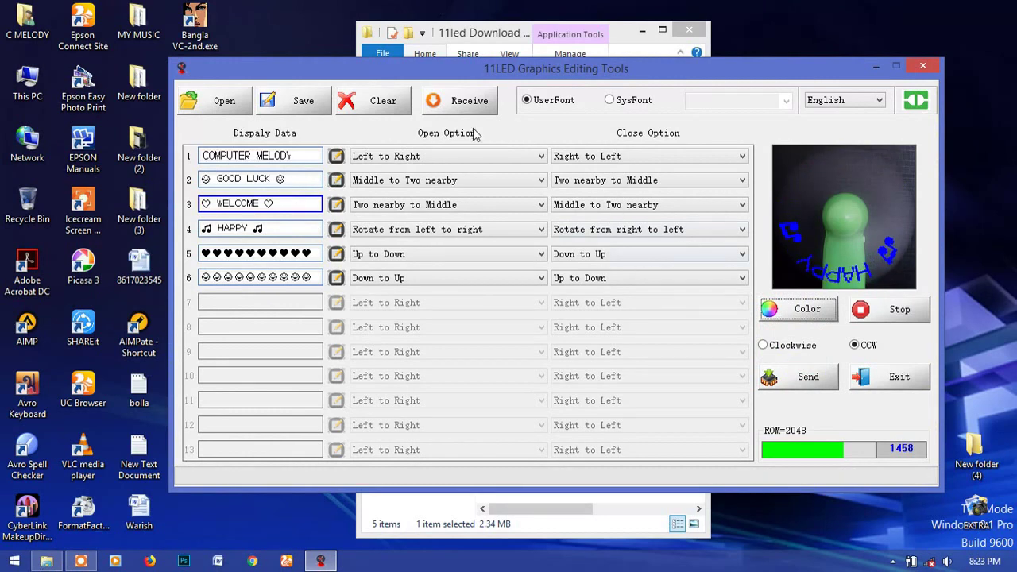
- Send the display messages to the connected LED fan after opening and cancelling the file save
click(298, 102)
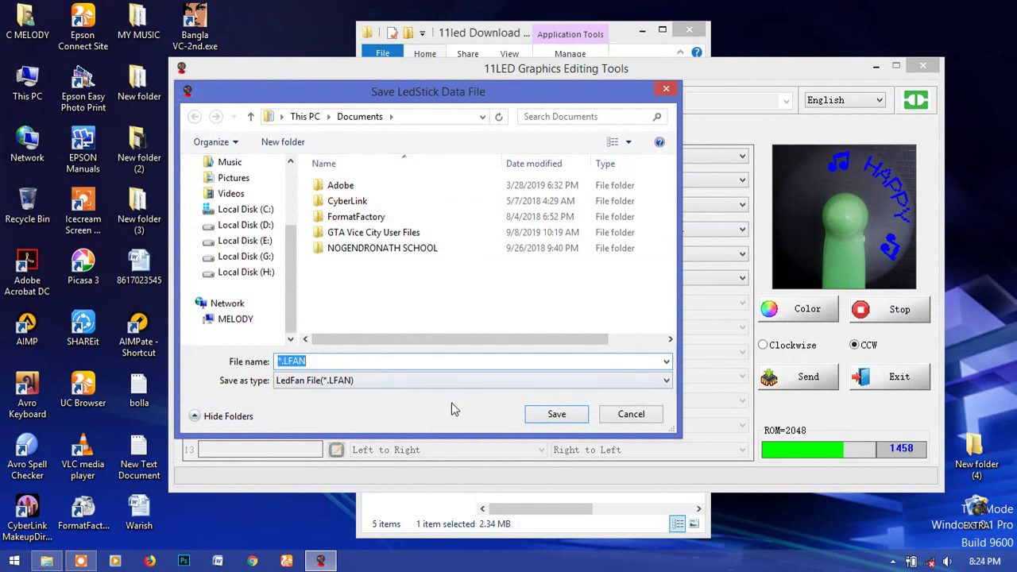
click(625, 417)
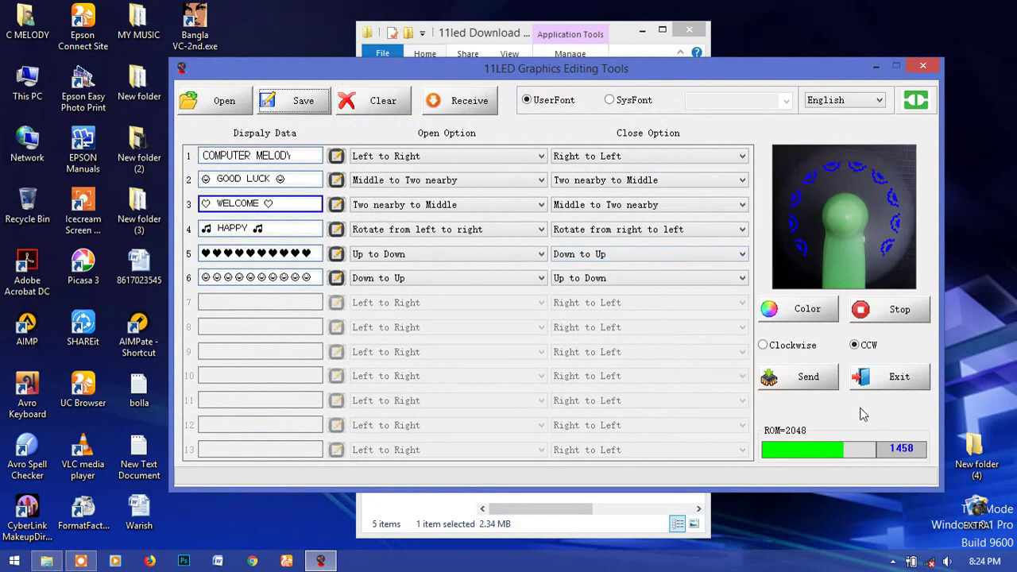
click(800, 378)
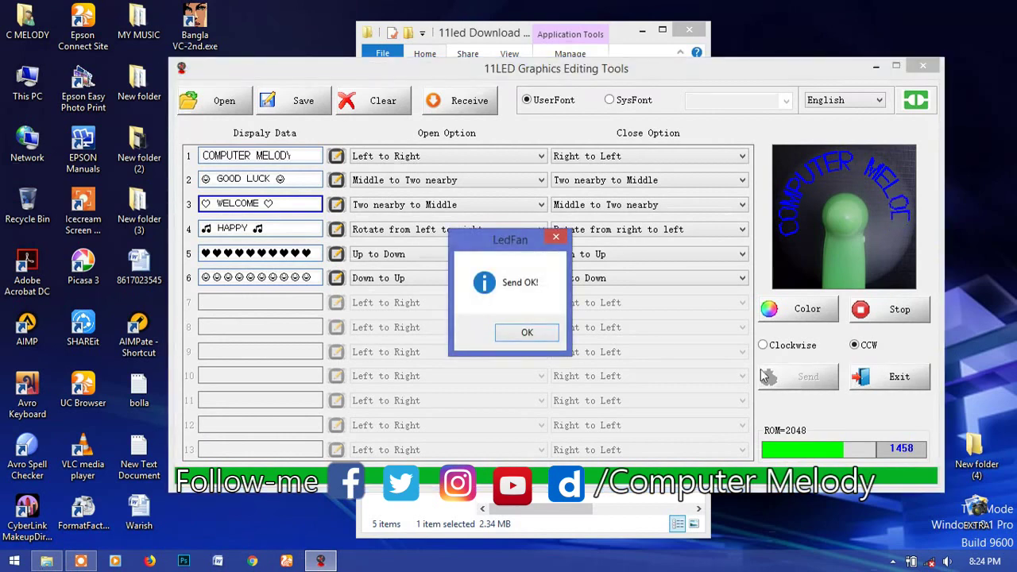
click(530, 334)
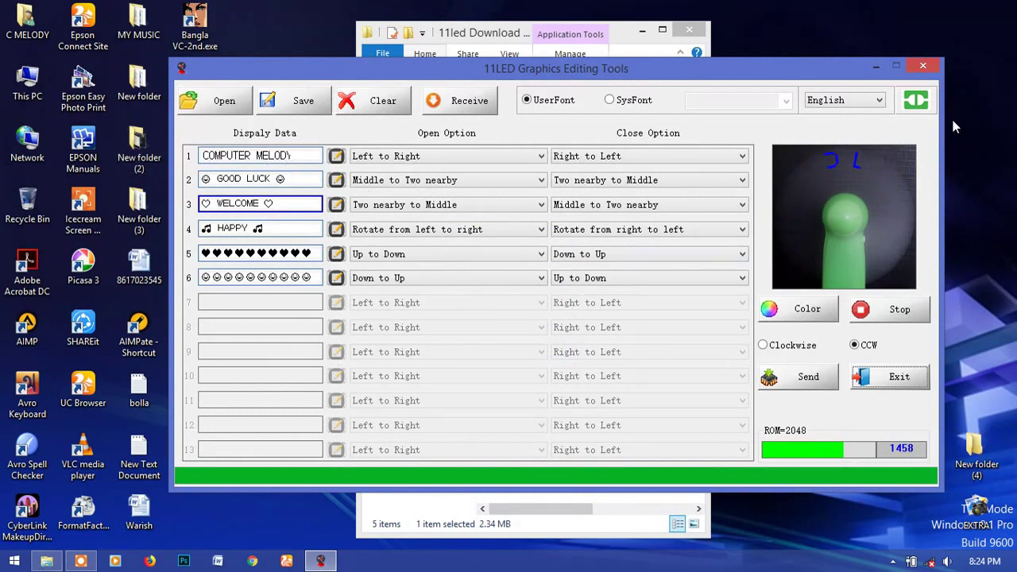
- Exit the editing tool, saving its data in Documents as LedFan file 2, and close the program's folder window
click(923, 66)
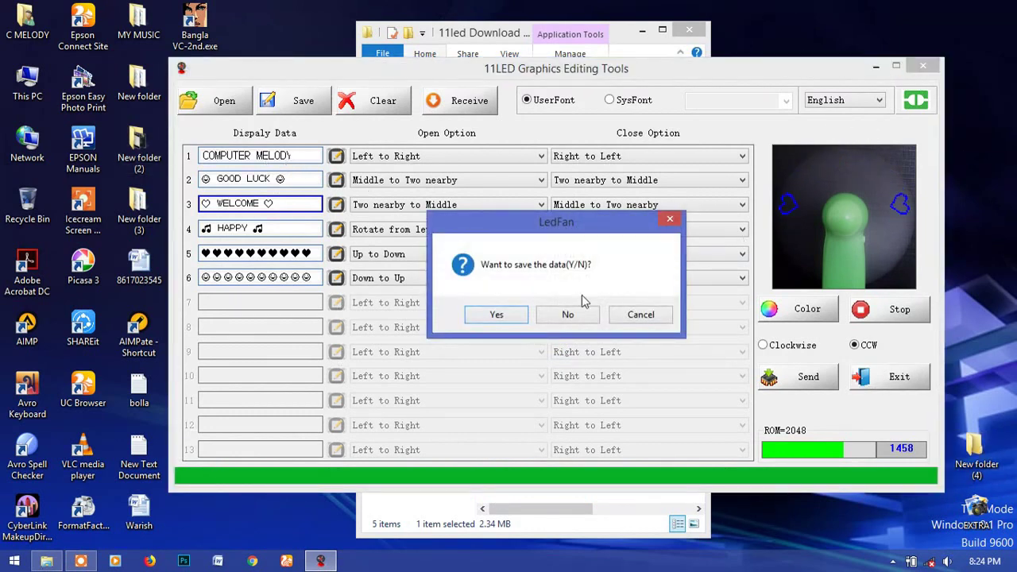
click(496, 316)
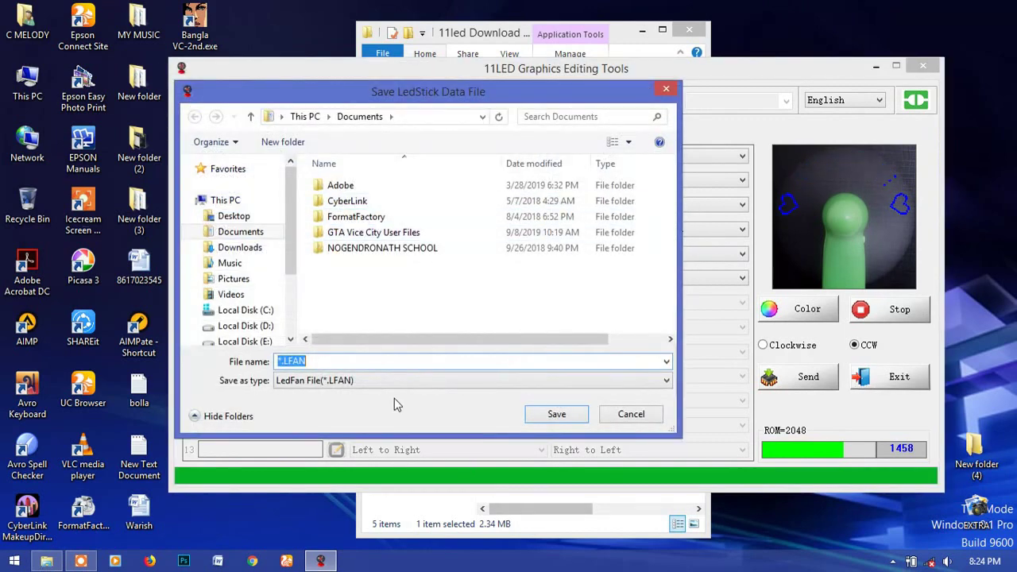
click(557, 414)
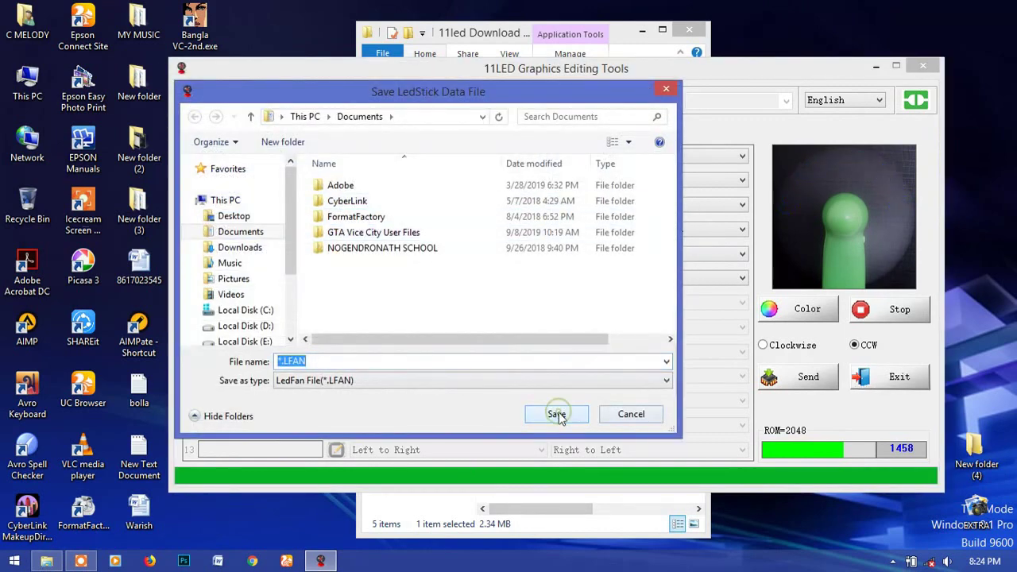
double_click(357, 362)
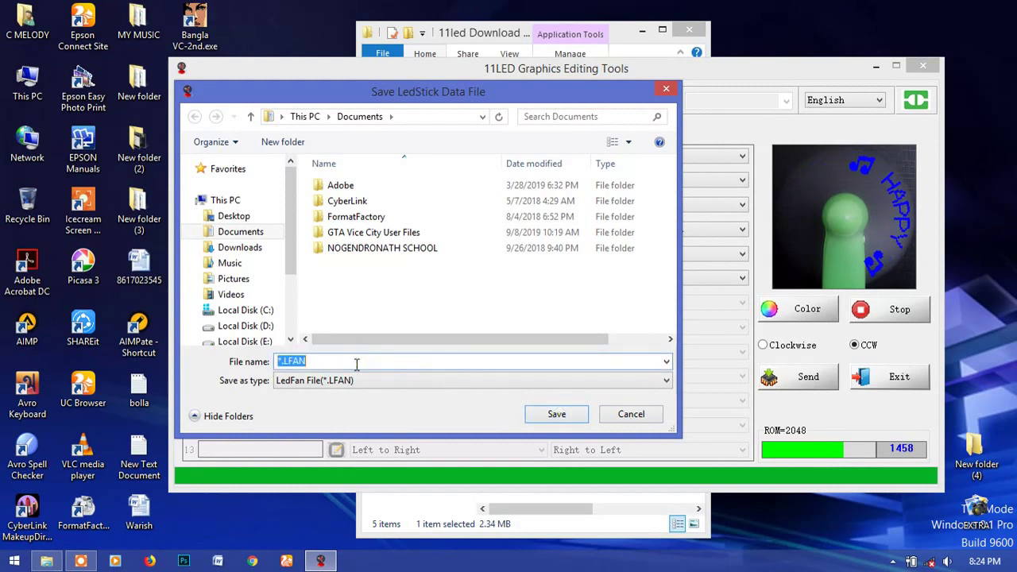
text(2)
click(556, 415)
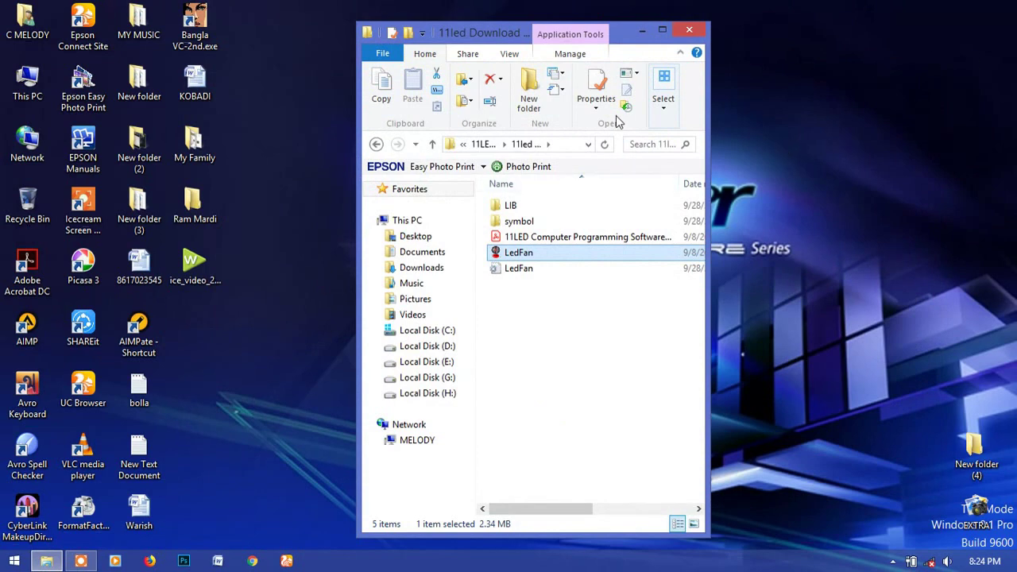
click(690, 30)
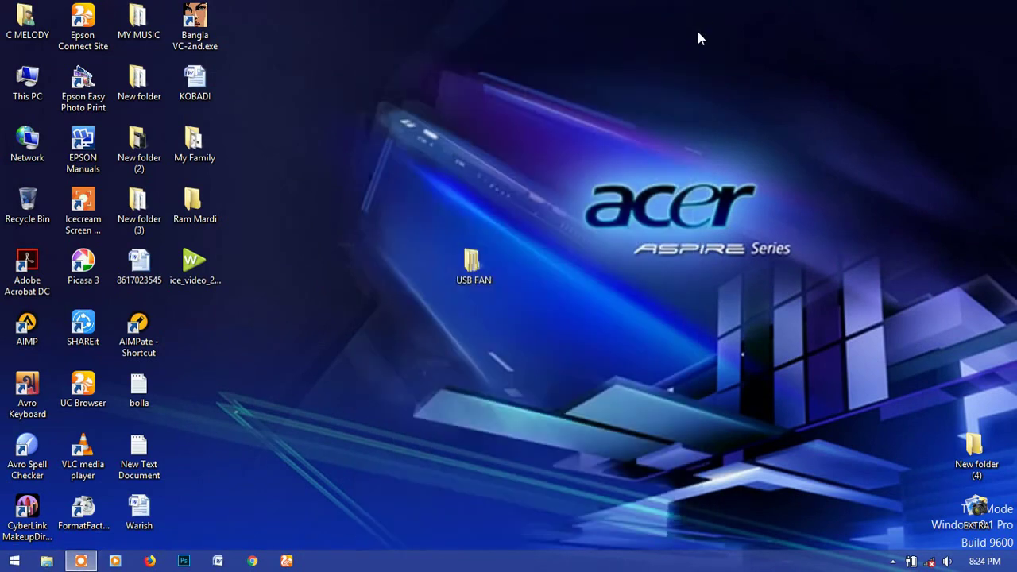